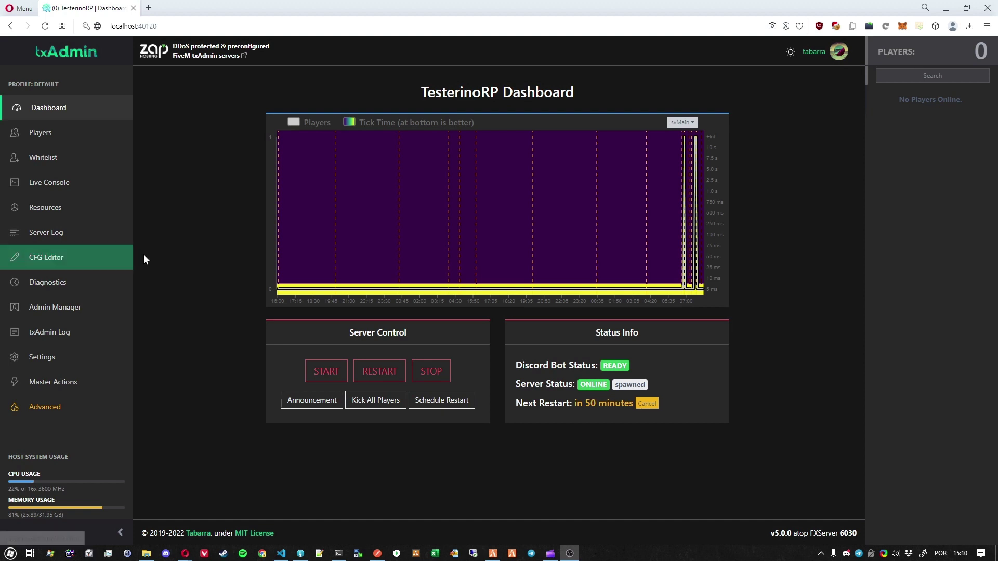
Step: Deny the single pending request on the Players > Whitelist page
click(188, 272)
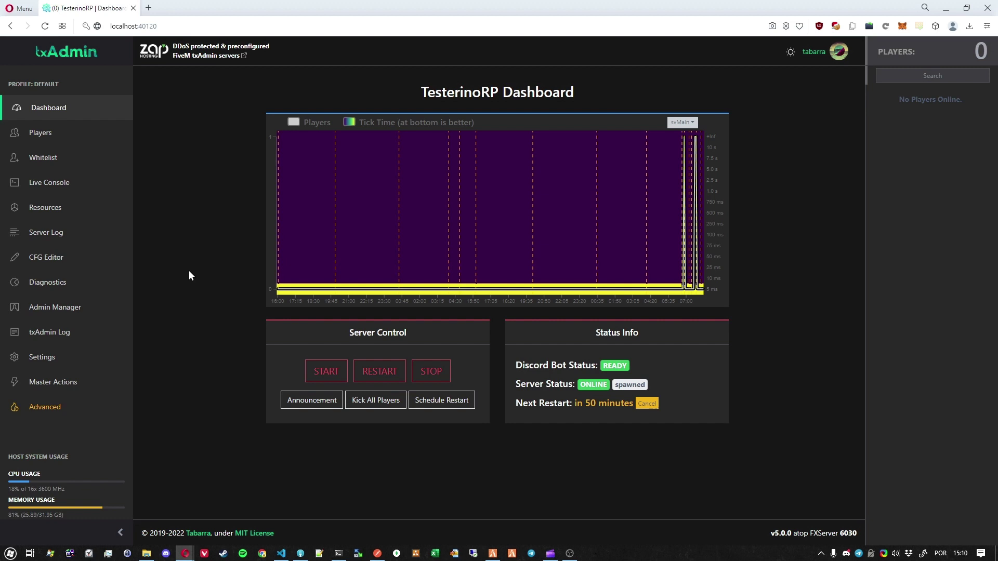
click(109, 139)
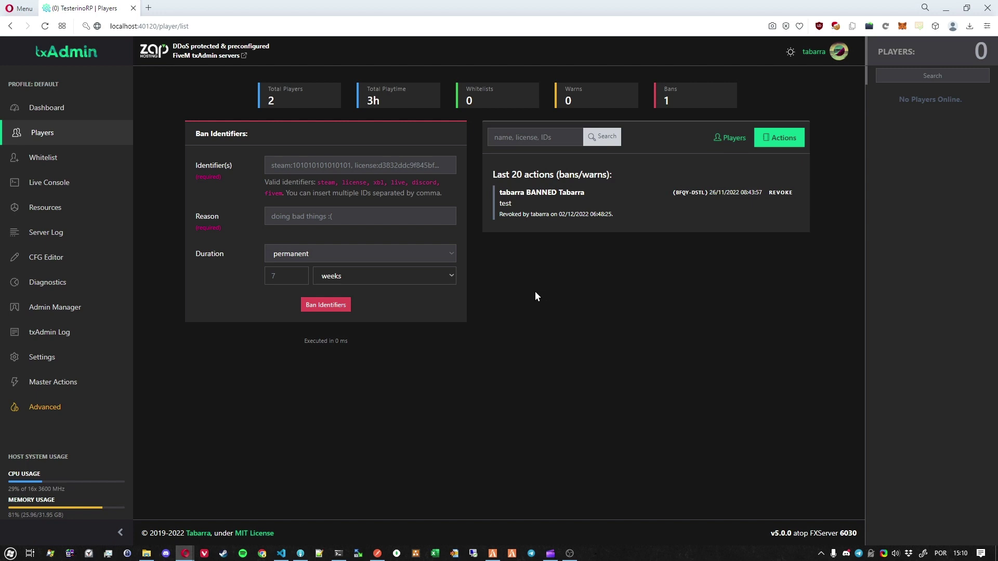
click(110, 167)
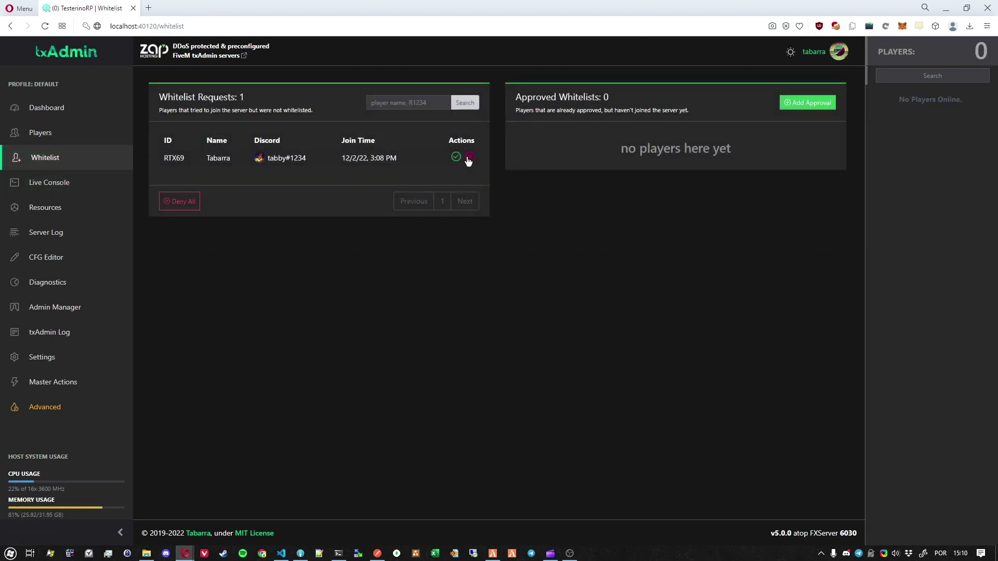
click(470, 157)
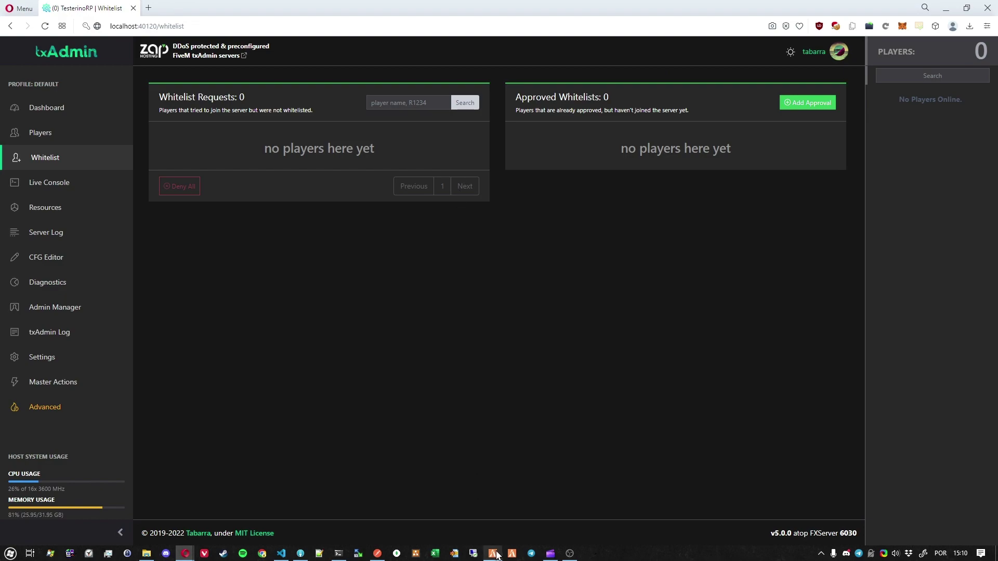
Step: Try joining DESK-2019 on LAN from FiveM, then close the not-whitelisted error
mouse_move(493, 553)
click(464, 521)
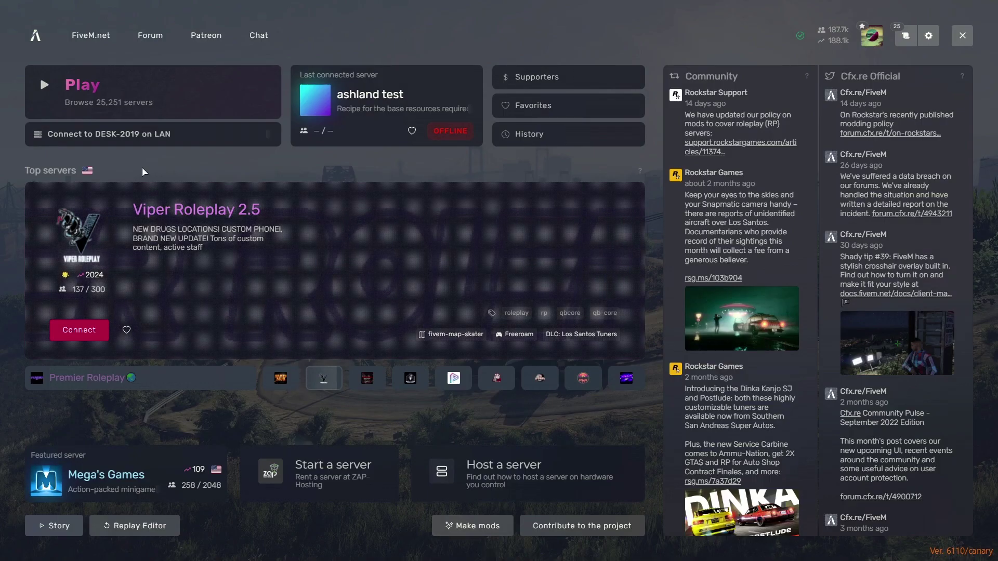
click(157, 141)
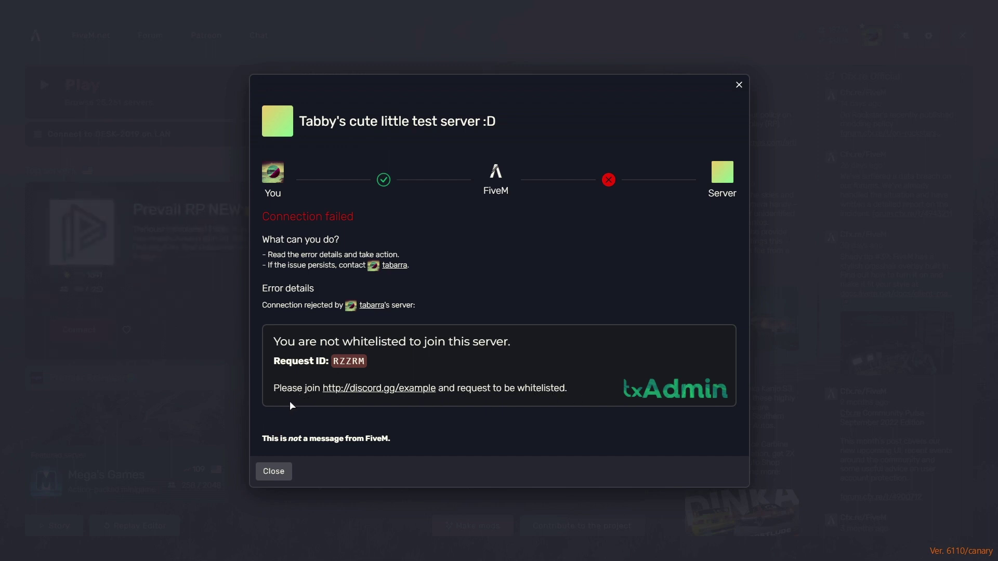
click(271, 472)
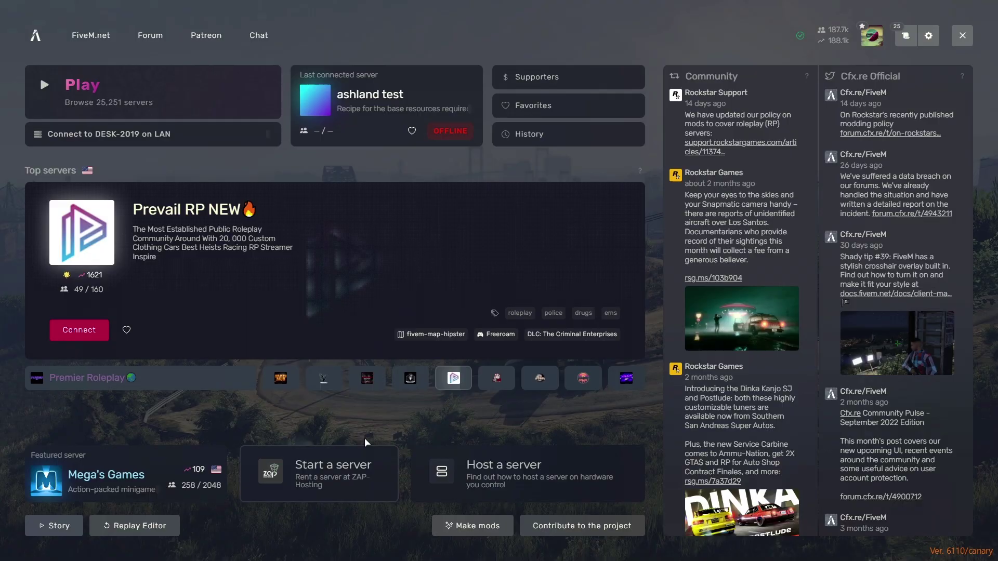
key(alt+Tab)
Step: Review the ban and whitelist rejection messages under Settings > Player Manager
click(63, 358)
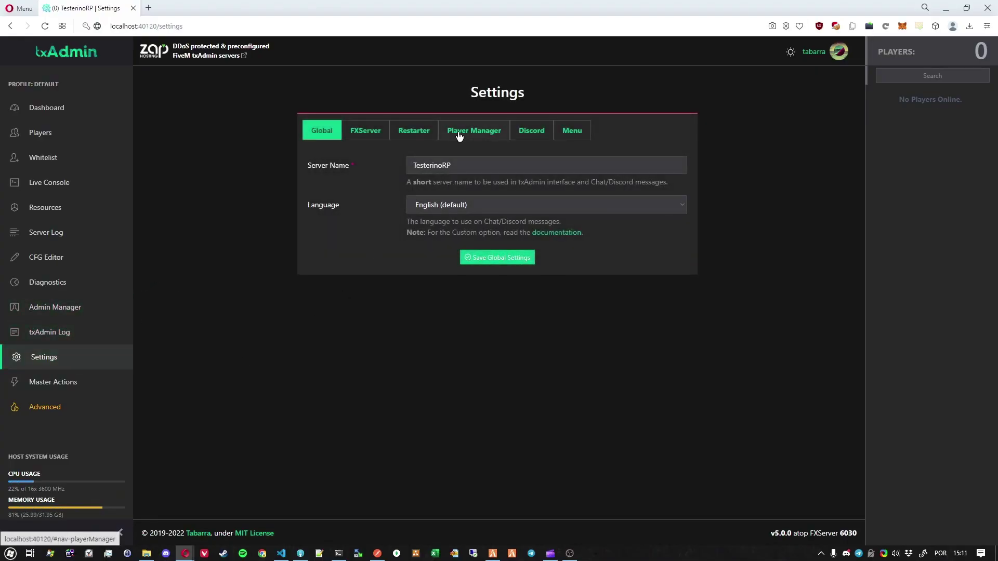
click(458, 133)
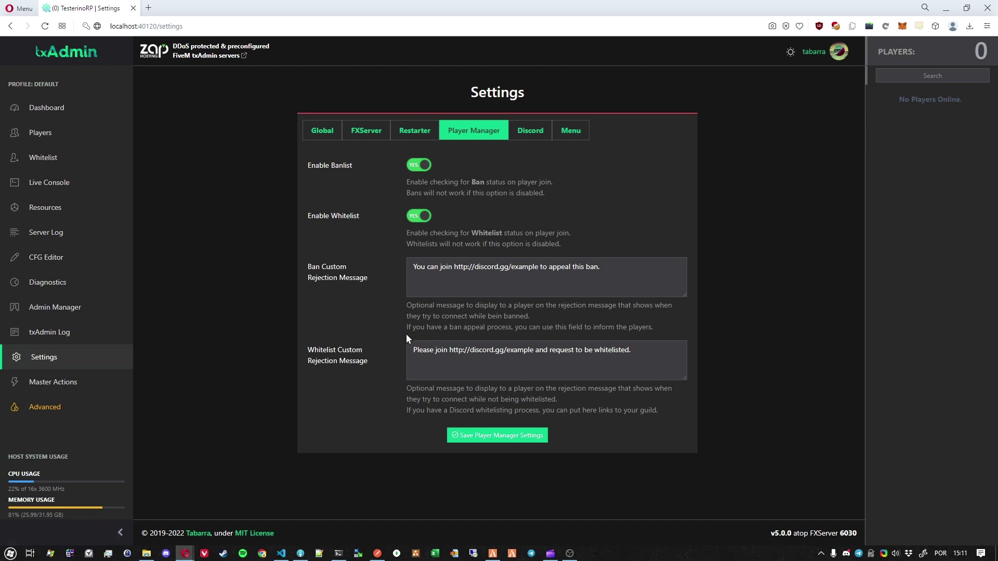
drag(653, 352, 380, 351)
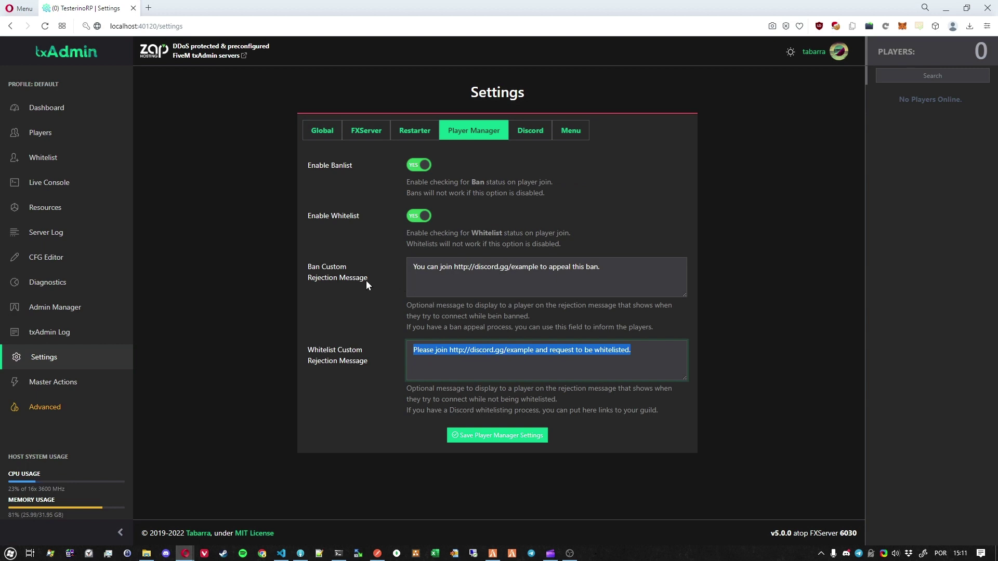
drag(368, 279, 307, 266)
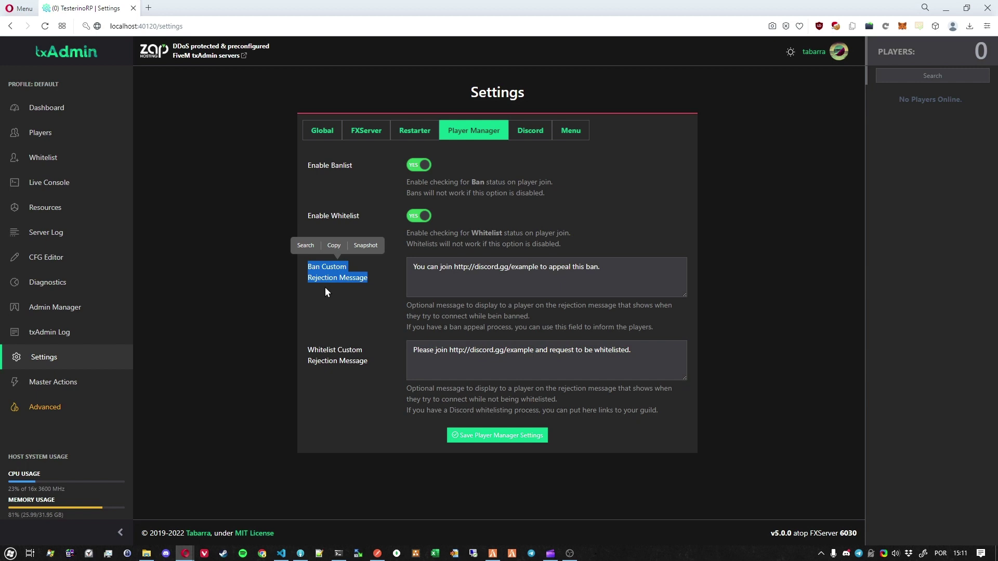
click(326, 287)
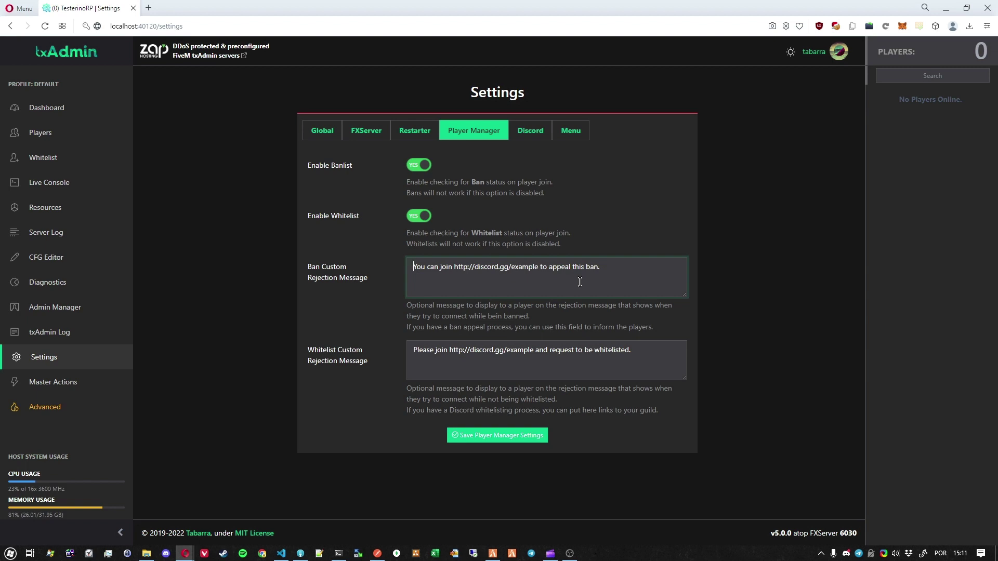
drag(624, 277, 380, 264)
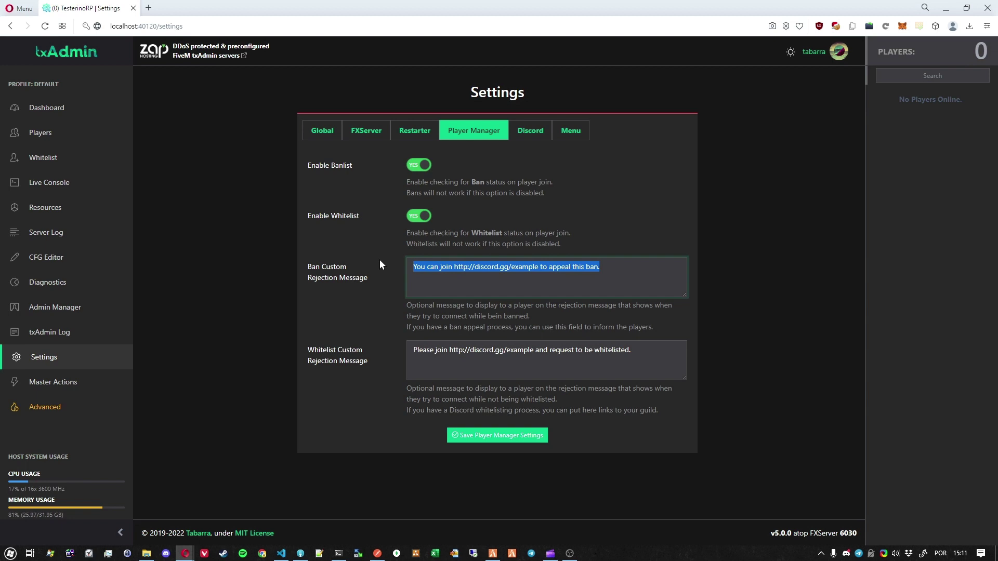
click(251, 313)
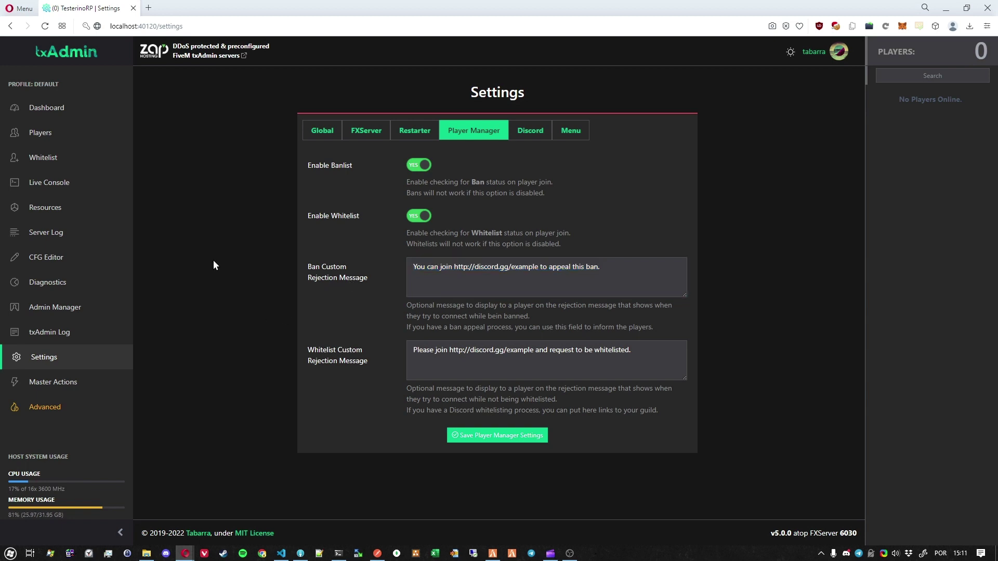
Step: Inspect the new pending whitelist request's ID and player name
click(85, 160)
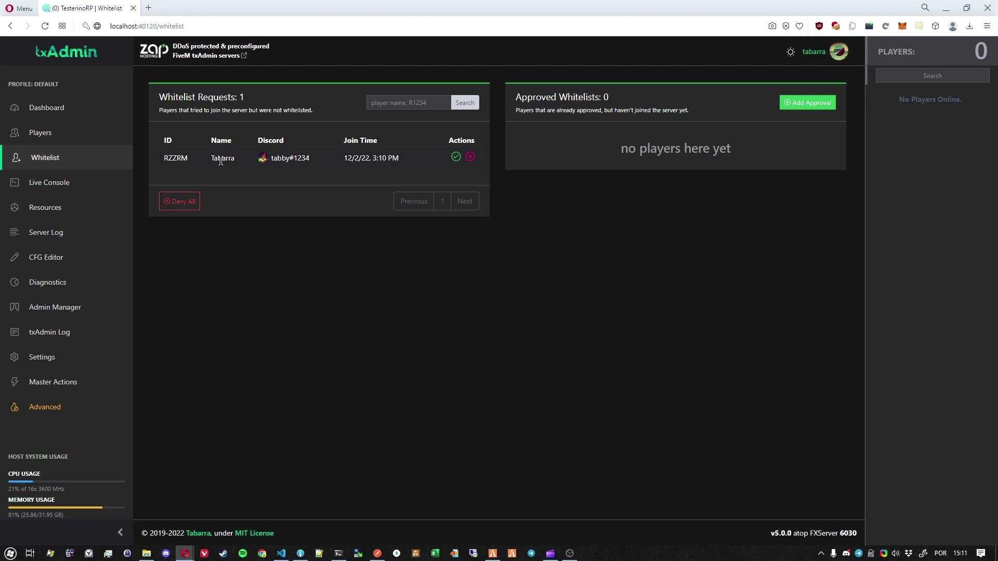
drag(189, 158, 164, 158)
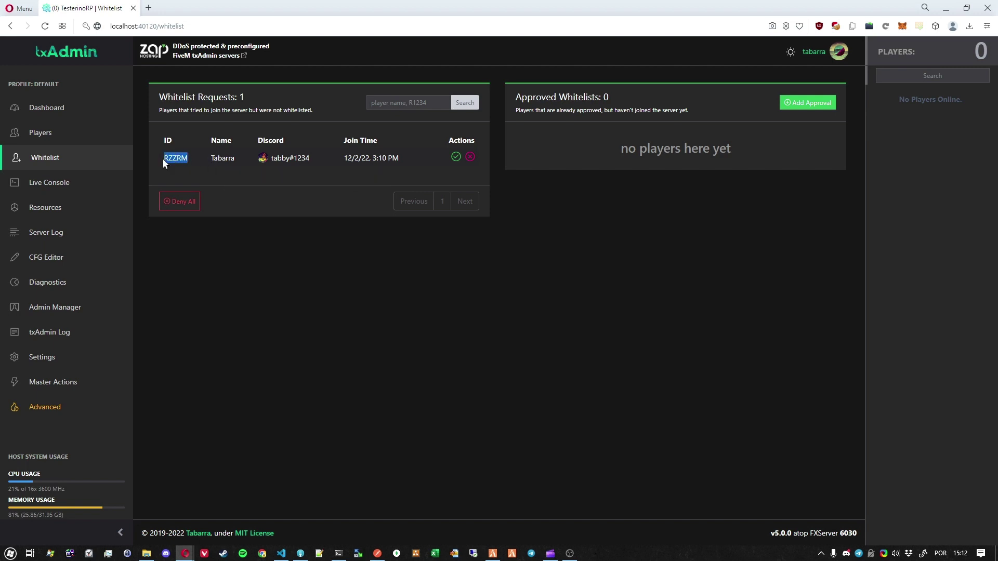
click(192, 169)
mouse_move(228, 158)
Step: Search the whitelist requests for 'tabara'
drag(212, 159, 238, 161)
click(410, 103)
text(tabar)
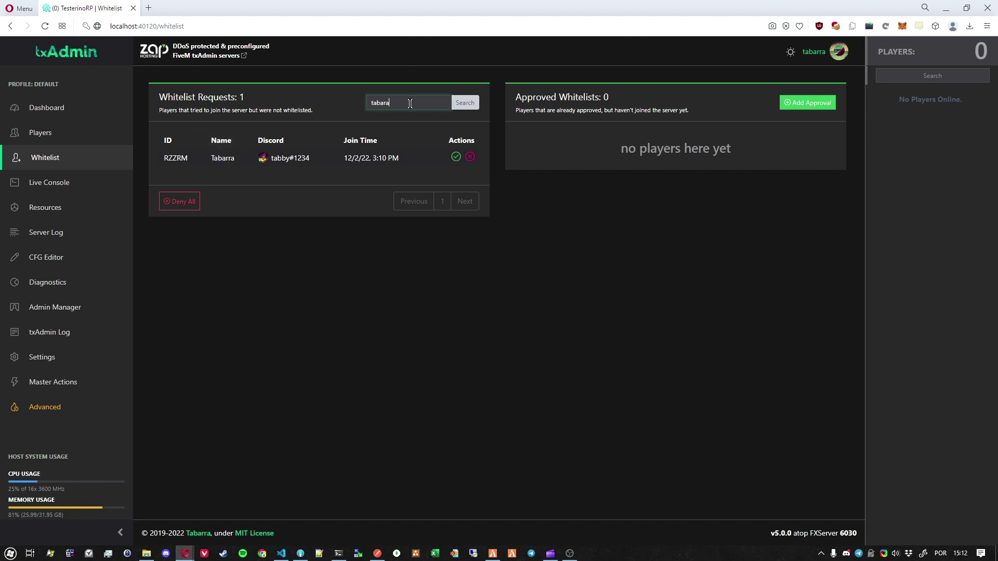
text(a)
key(Return)
drag(212, 159, 238, 160)
click(245, 170)
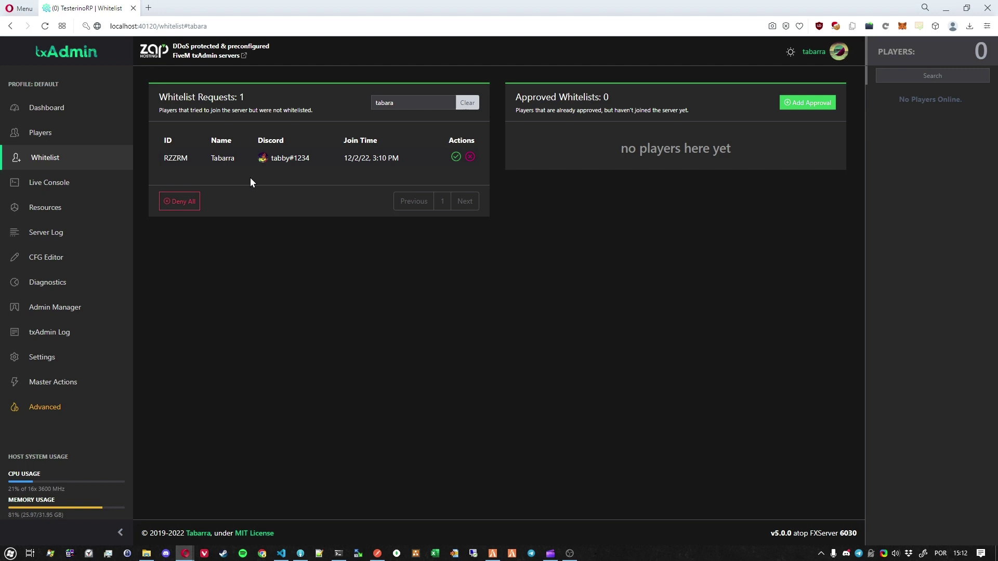
Step: Approve the pending request and check its entry under Approved Whitelists
click(455, 157)
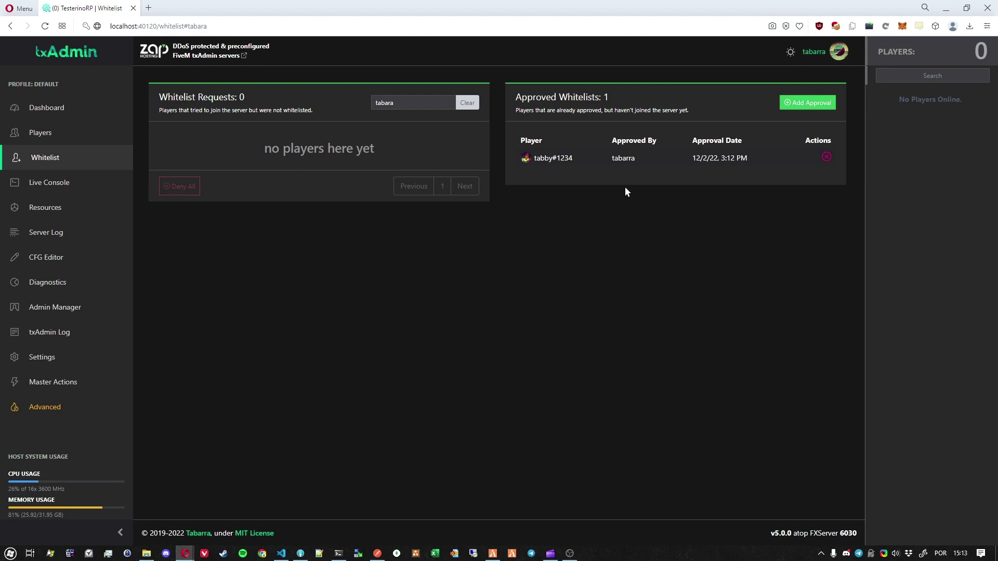
drag(512, 155, 650, 158)
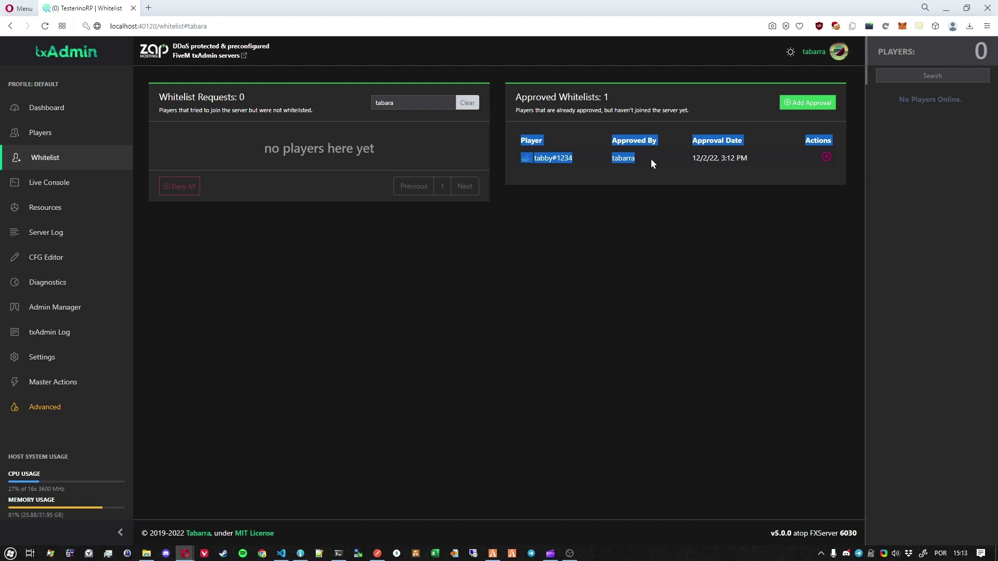
click(651, 159)
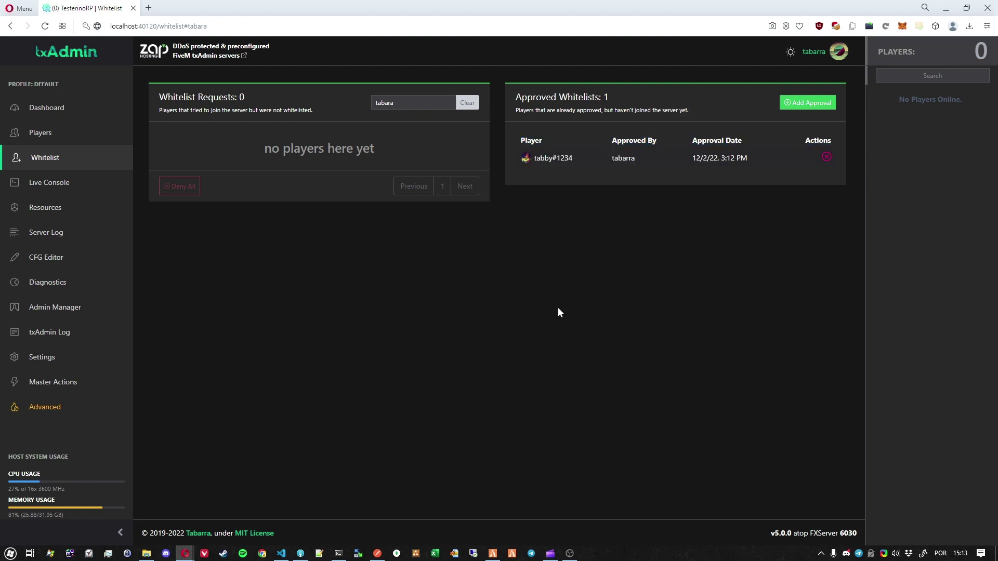
Step: Ban Tabarra from the recently joined players list with the reason 'test'
click(47, 137)
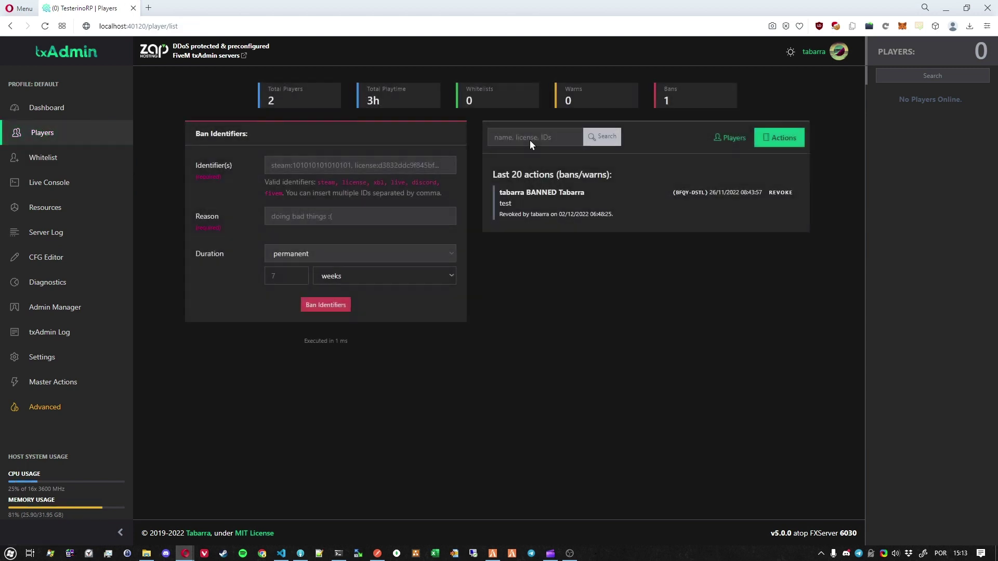
click(732, 144)
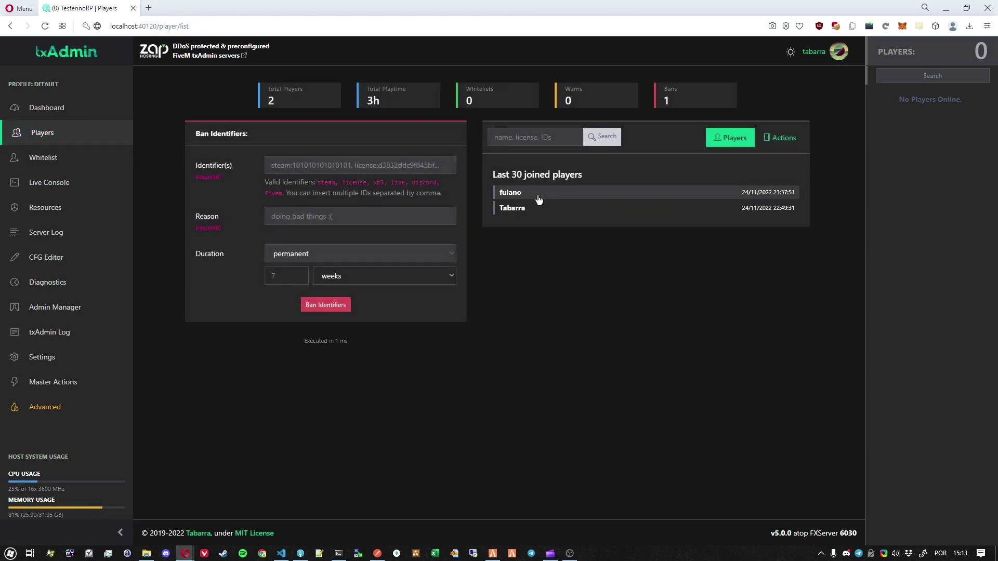
click(514, 209)
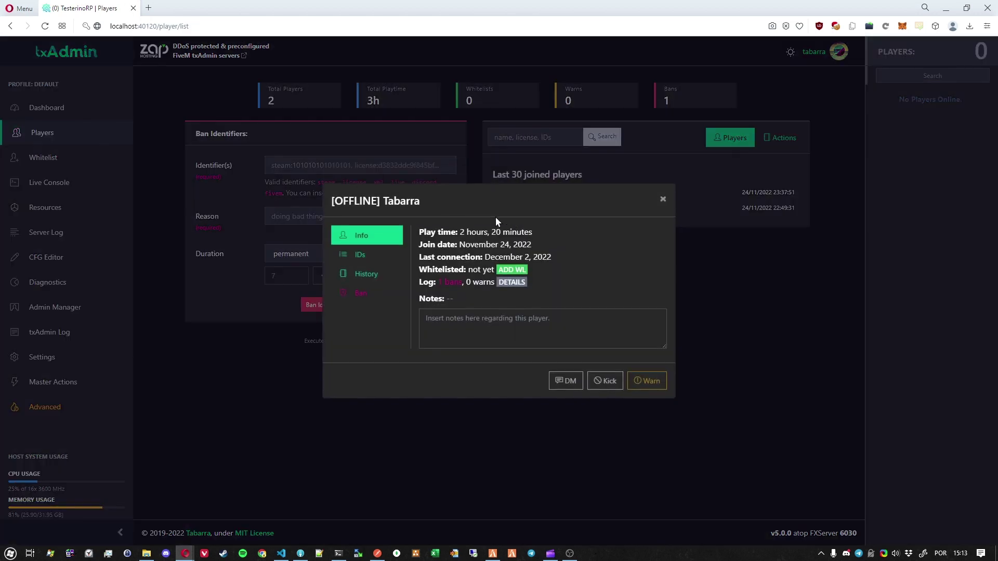
click(395, 294)
click(522, 235)
text(test)
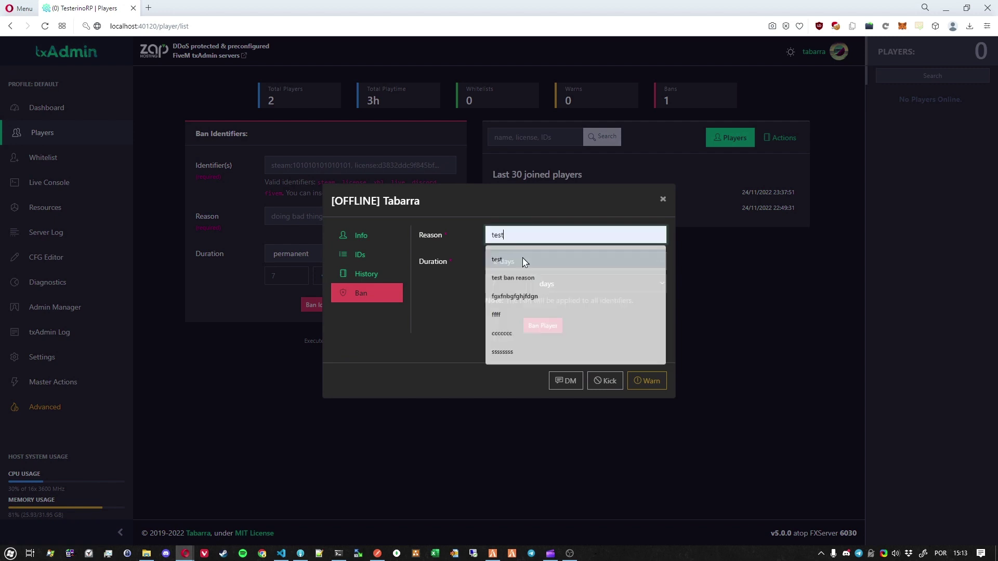
click(523, 260)
click(541, 326)
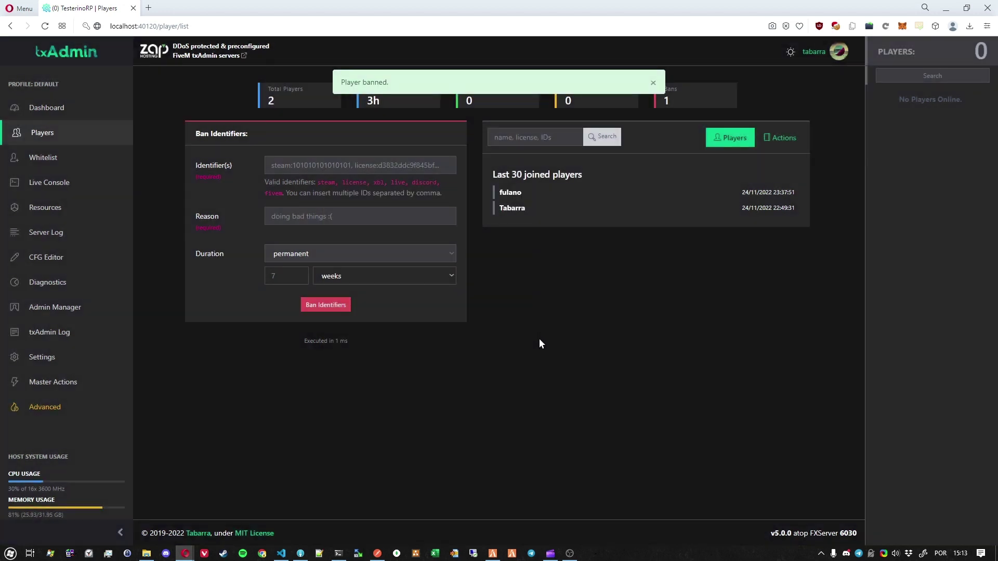
Step: Reconnect to DESK-2019 on LAN in FiveM and close the 2-day ban notice
click(475, 554)
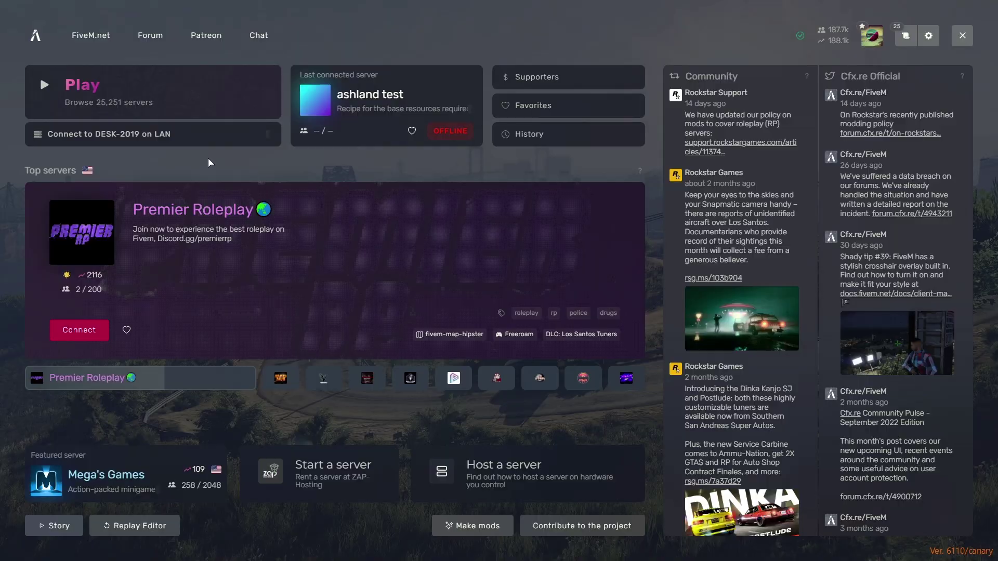
click(136, 136)
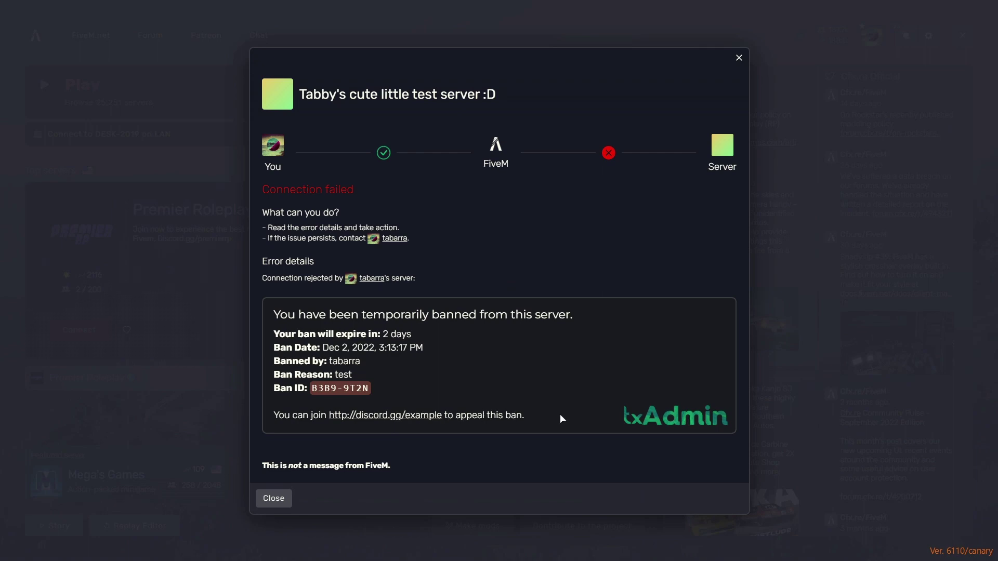
click(273, 498)
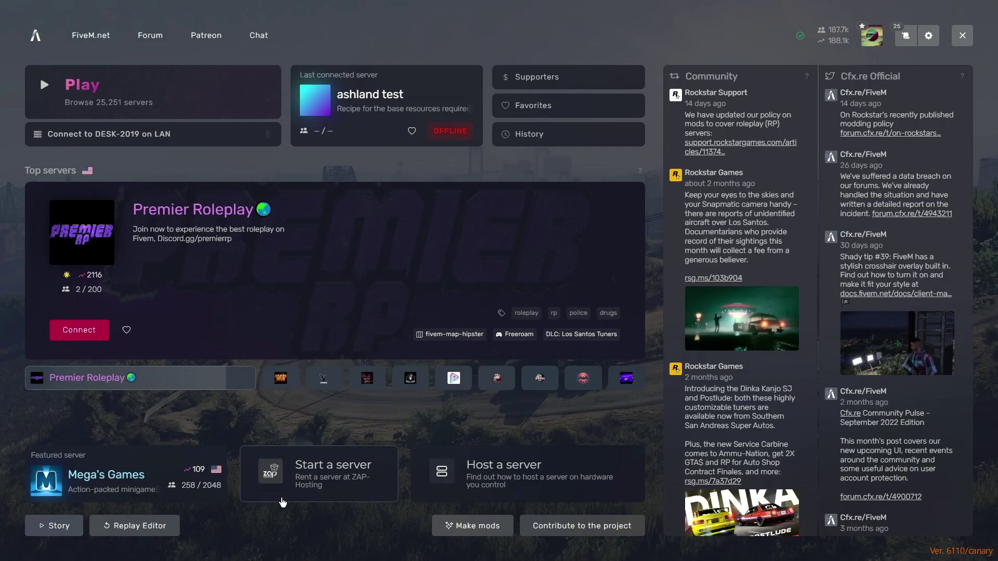
Step: Return to txAdmin and list the last 30 joined players on the Players page
key(alt+Tab)
click(70, 158)
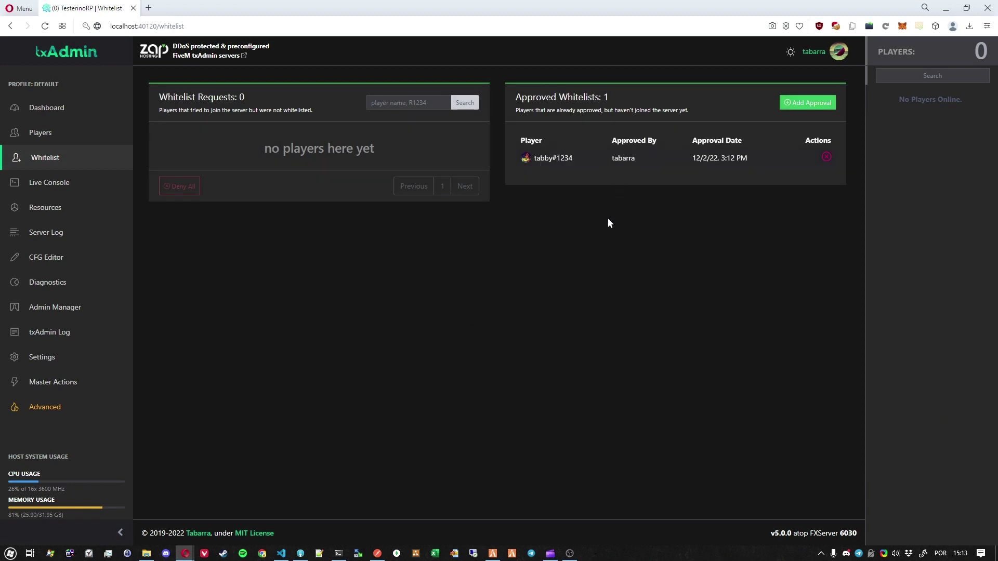
click(56, 138)
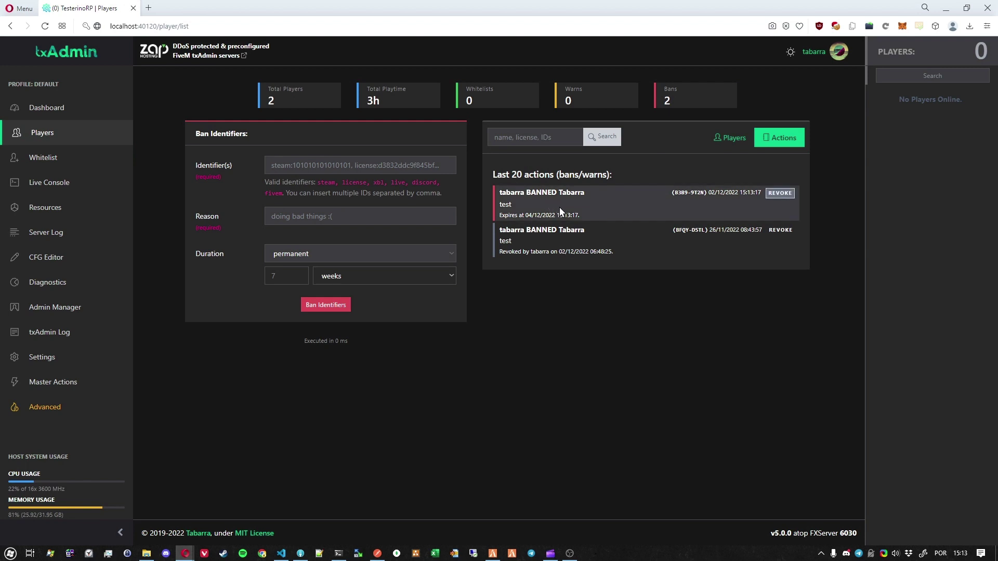
click(718, 146)
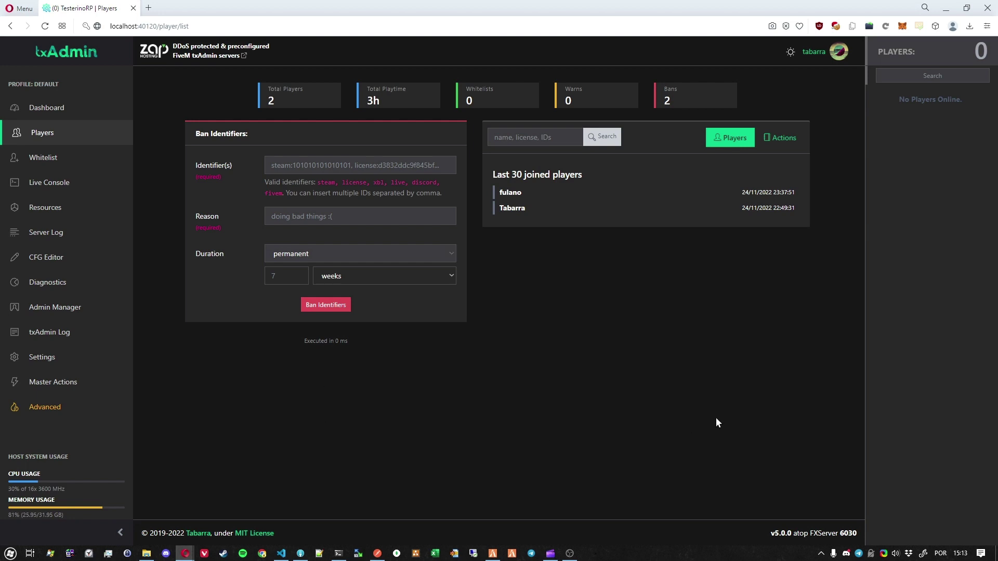
Step: Open Tabarra's player card and check its play time, whitelist status and 2-ban count
click(517, 209)
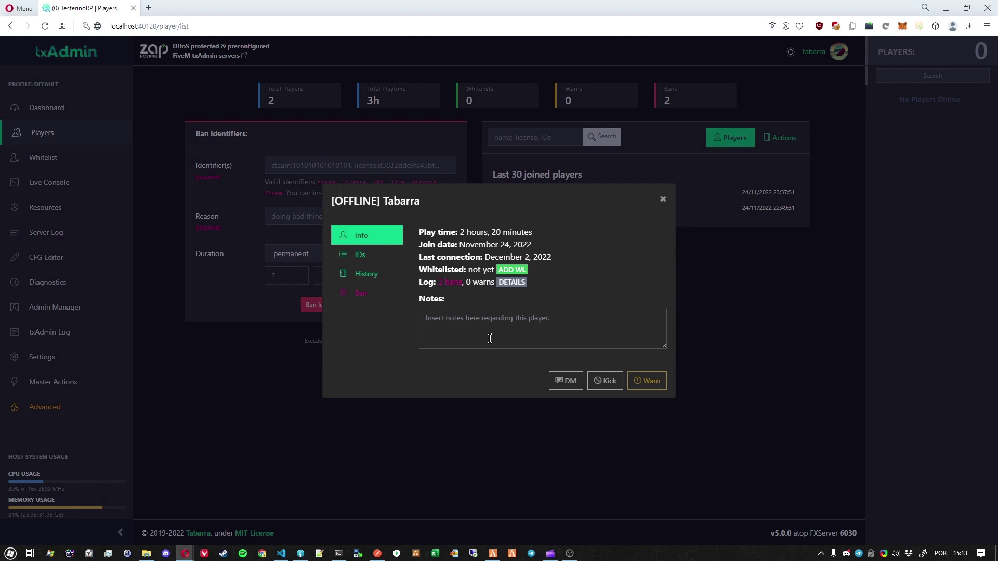
drag(419, 230, 560, 262)
click(561, 263)
drag(420, 273, 537, 286)
click(552, 284)
drag(438, 281, 459, 282)
click(460, 283)
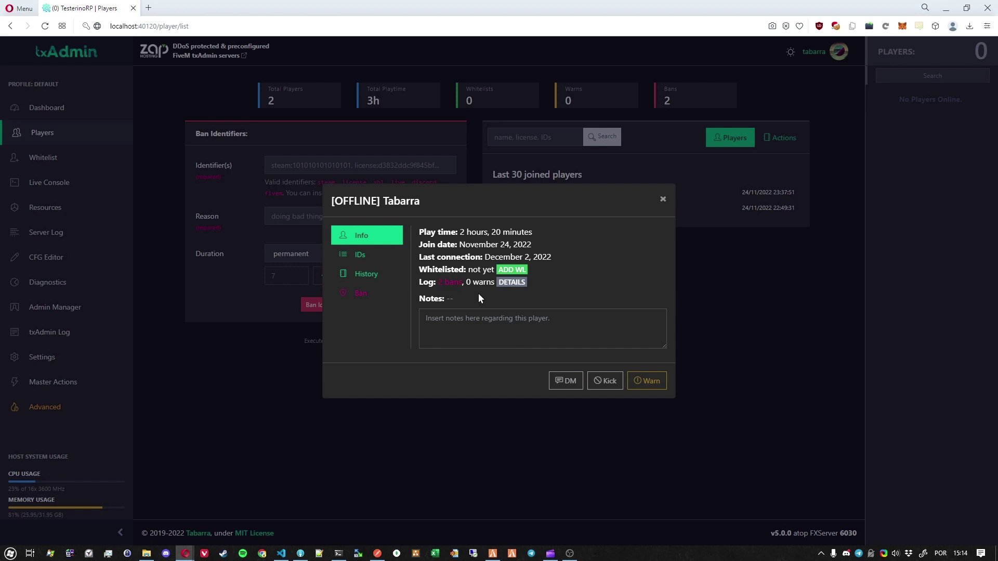
Step: Revoke Tabarra's newest ban, the one expiring 12/4/2022, from the History tab
click(509, 283)
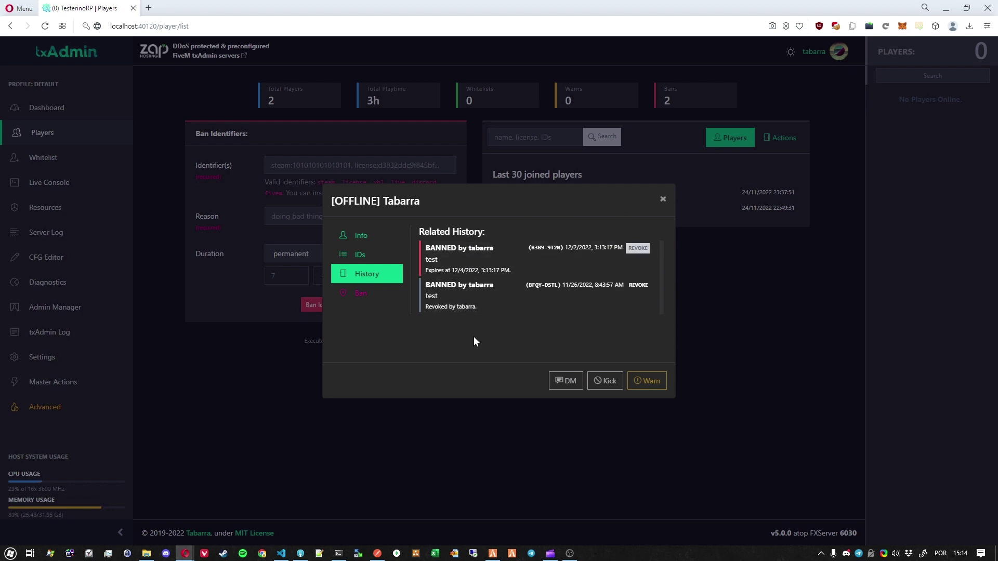
click(637, 254)
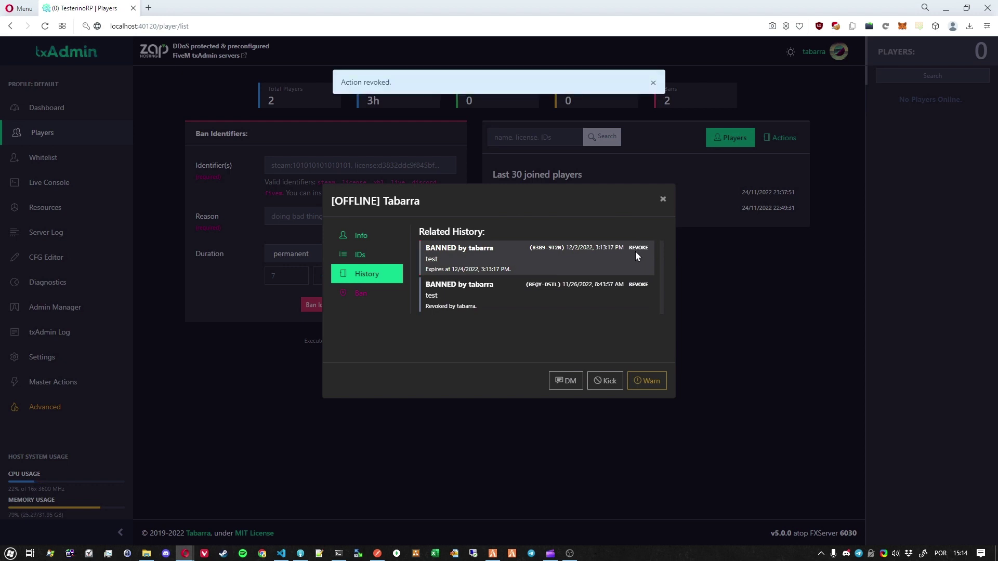
Step: Start joining the server from FiveM, then check that the Whitelist page shows no requests or approvals
click(492, 554)
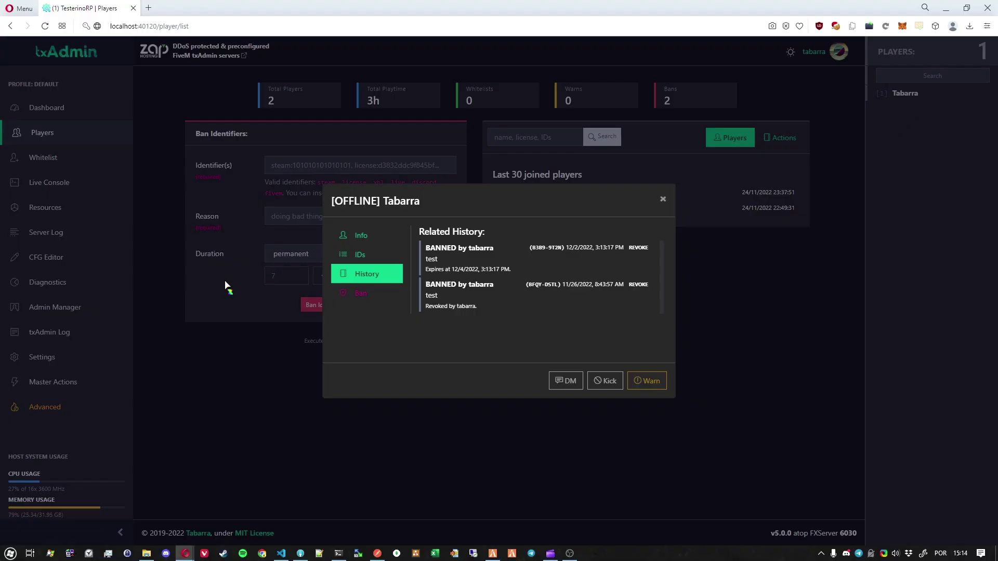
click(225, 285)
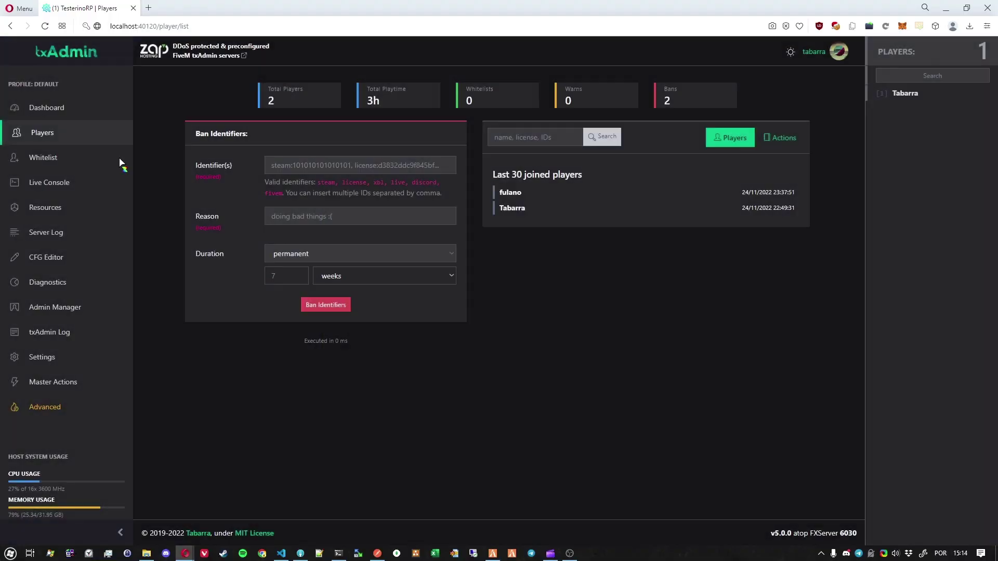
click(71, 159)
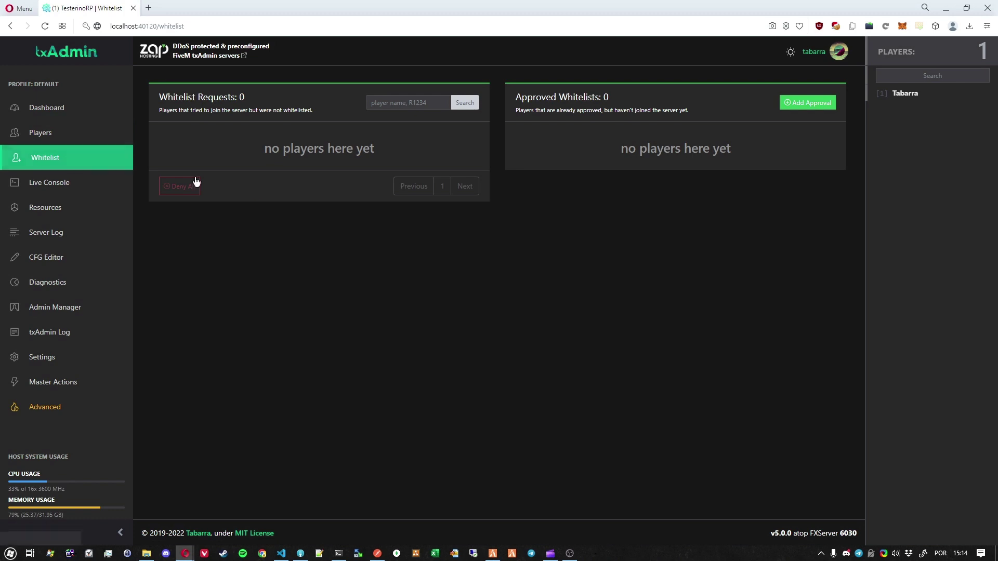
drag(623, 149, 771, 154)
click(681, 244)
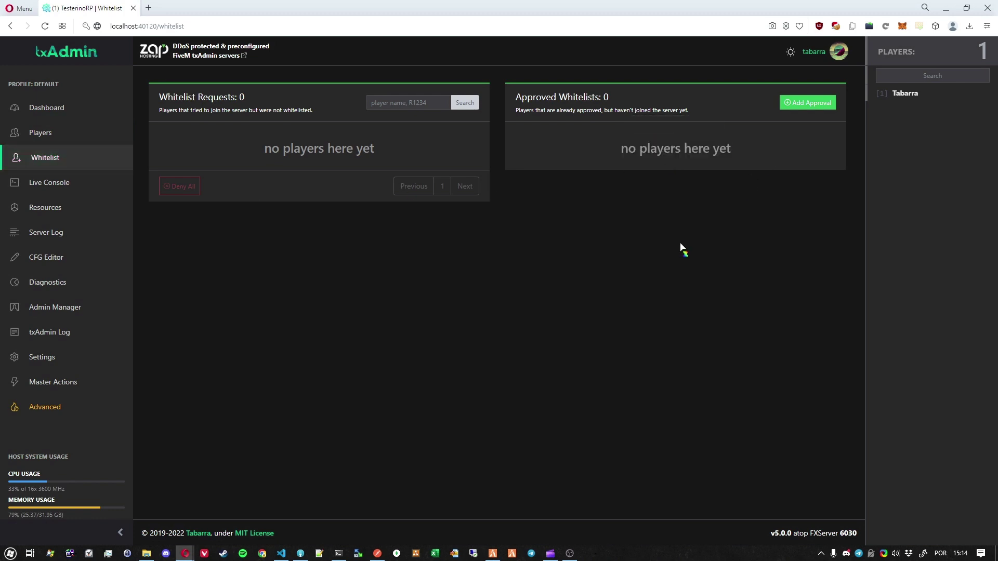
Step: Open Tabarra's card from the last joined players and remove his whitelist approval
click(93, 115)
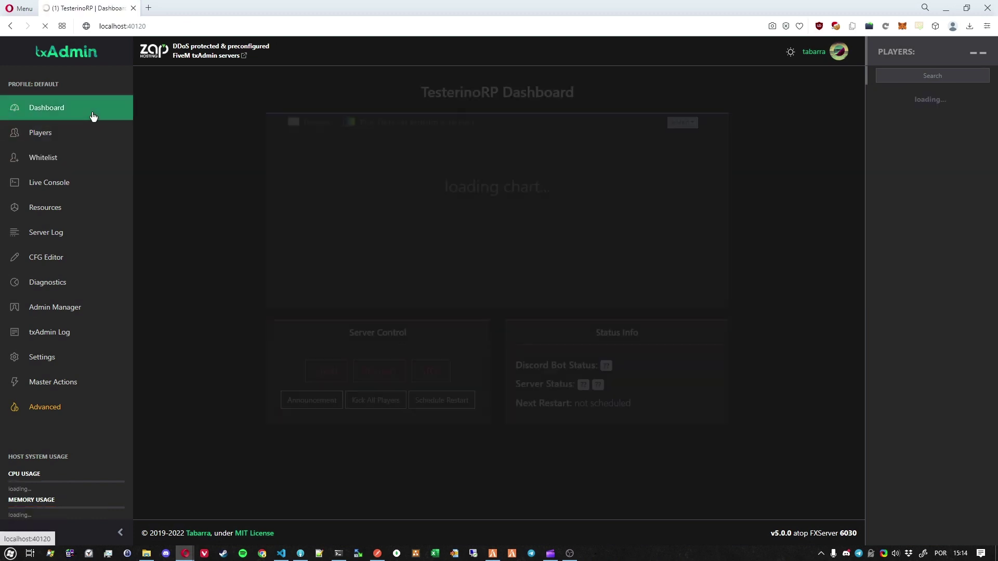
click(76, 142)
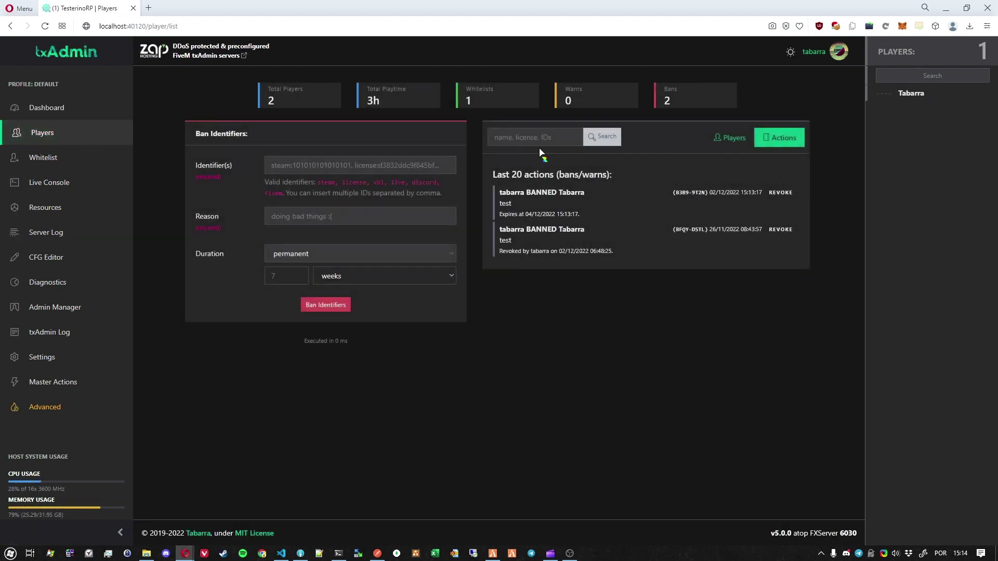
click(718, 144)
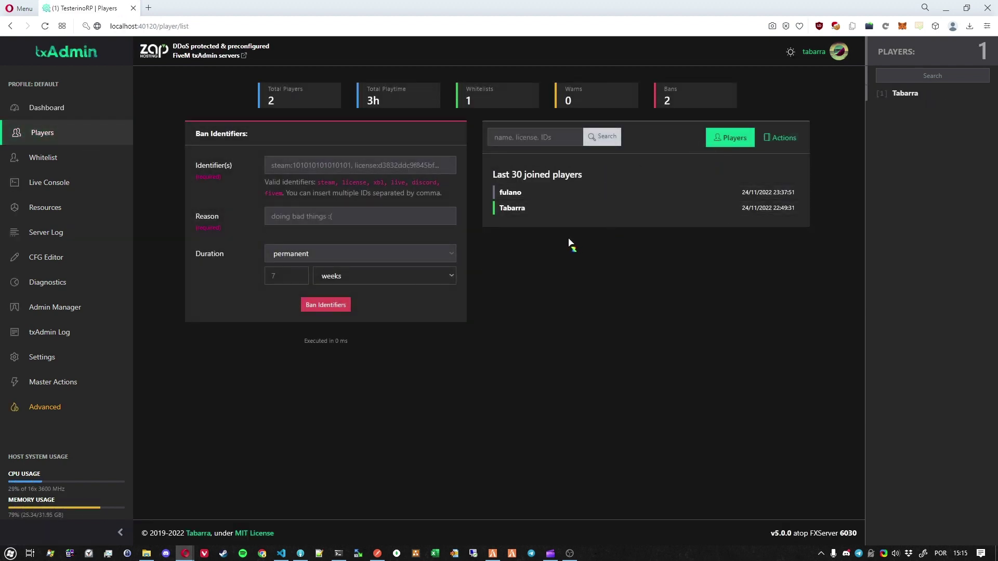
click(517, 213)
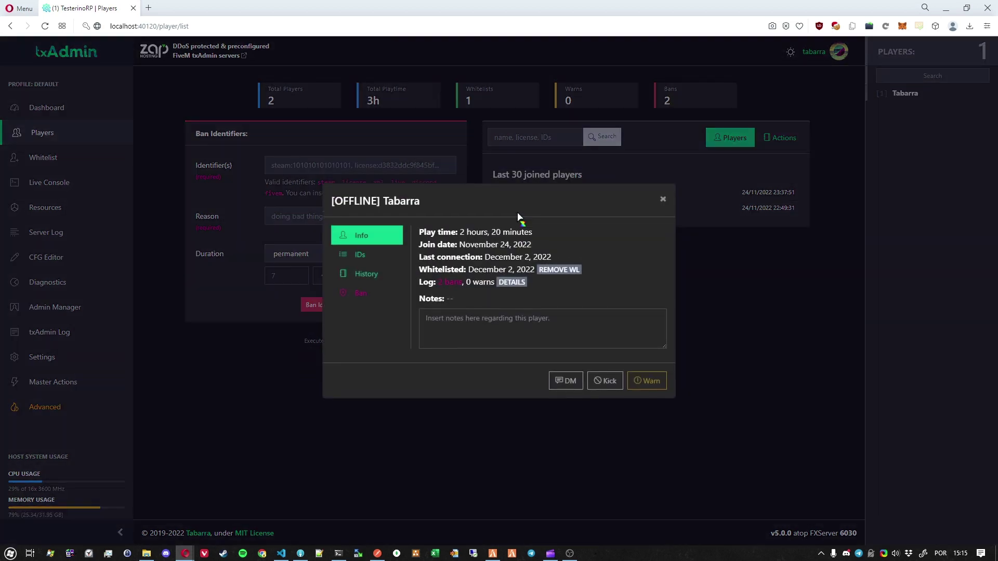
drag(468, 269, 534, 282)
click(537, 283)
click(567, 274)
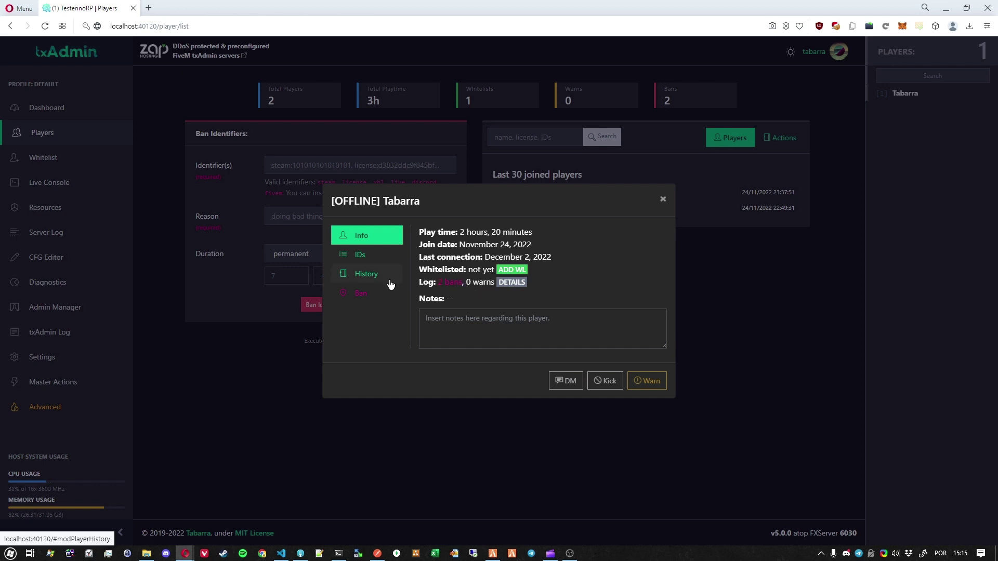
Step: Show Tabarra's identifiers, highlighting the previously used ones
click(369, 261)
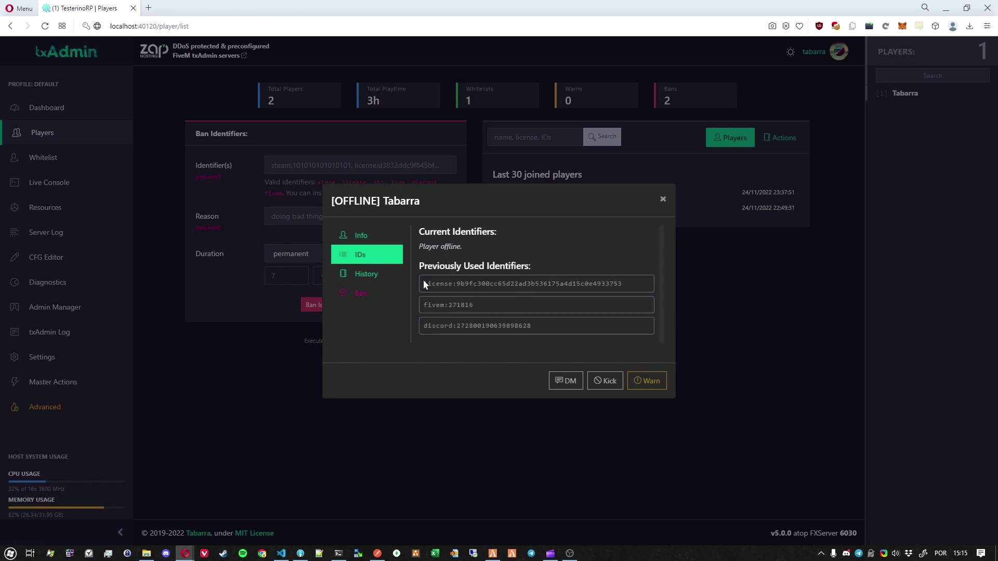
drag(425, 283, 567, 335)
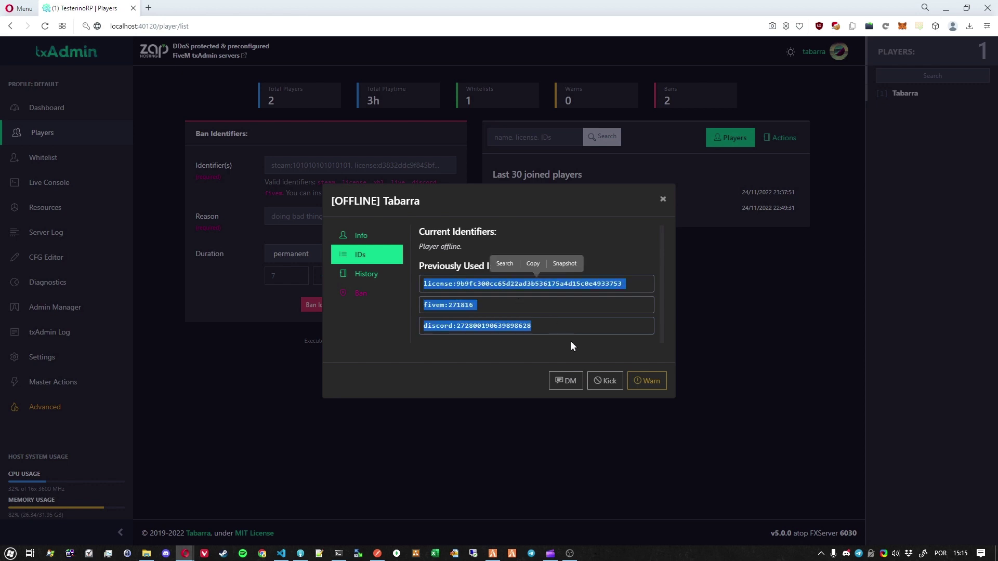
click(571, 344)
click(737, 352)
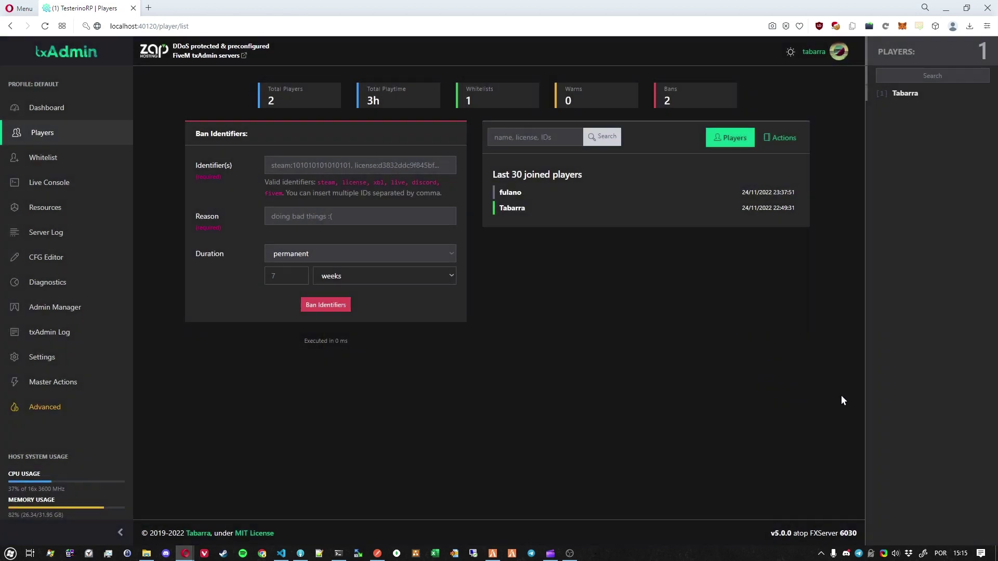